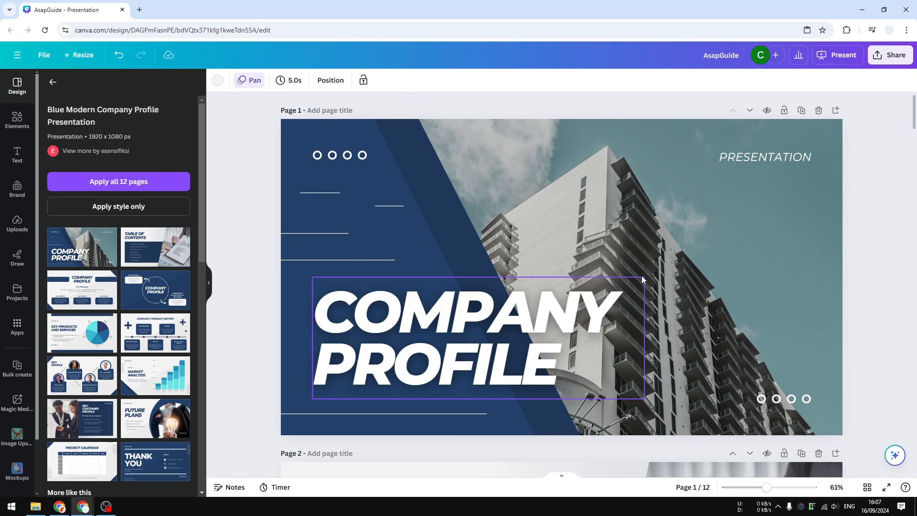
Step: Add a blank page at the end of the presentation, after the Thank You page
{"action": "left_click_drag", "start_coordinate": [912, 114], "coordinate": [910, 95]}
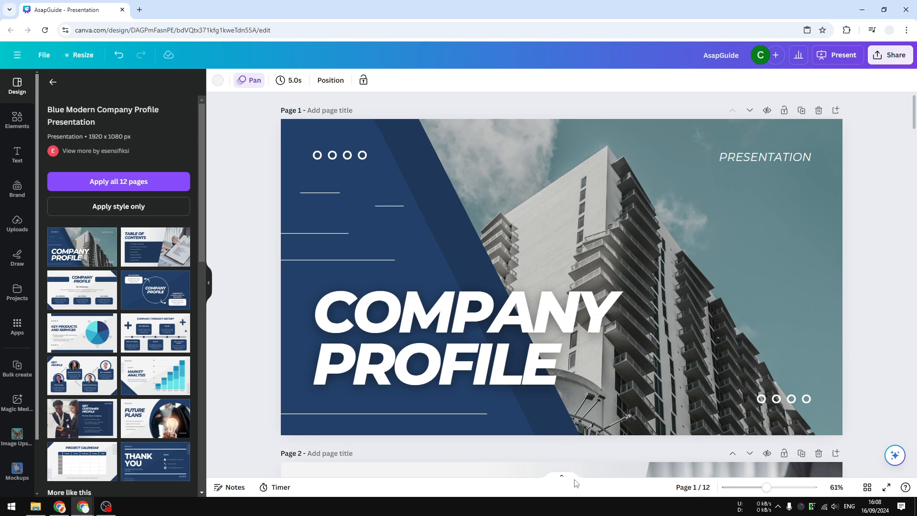
{"action": "left_click", "coordinate": [561, 476]}
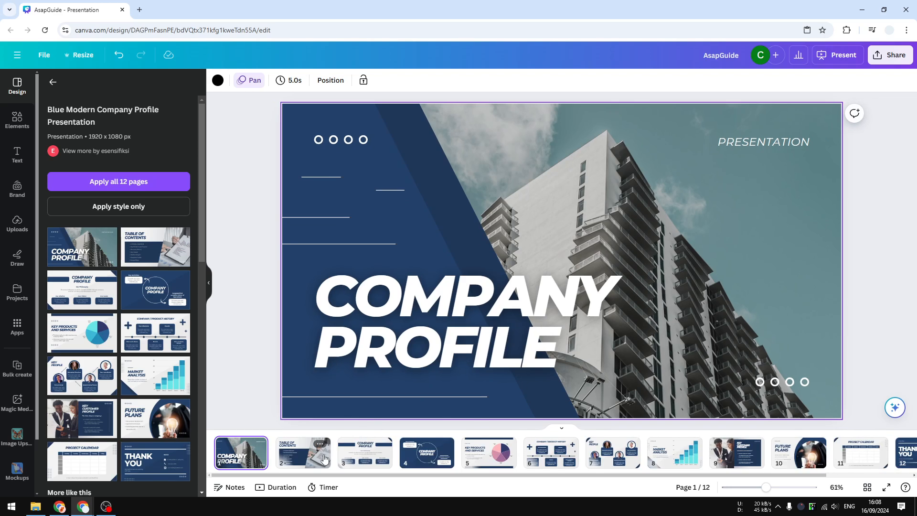
{"action": "left_click", "coordinate": [361, 456]}
{"action": "left_click_drag", "start_coordinate": [475, 475], "coordinate": [560, 474]}
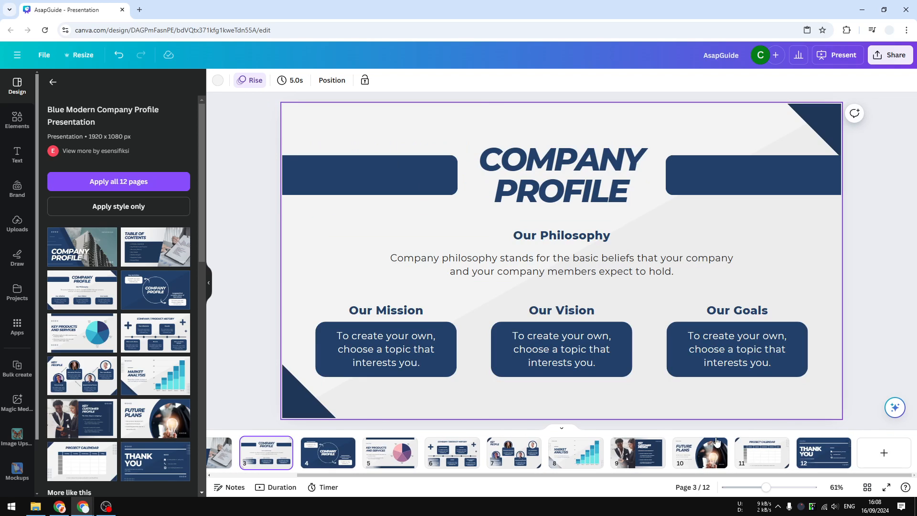
{"action": "left_click", "coordinate": [838, 446]}
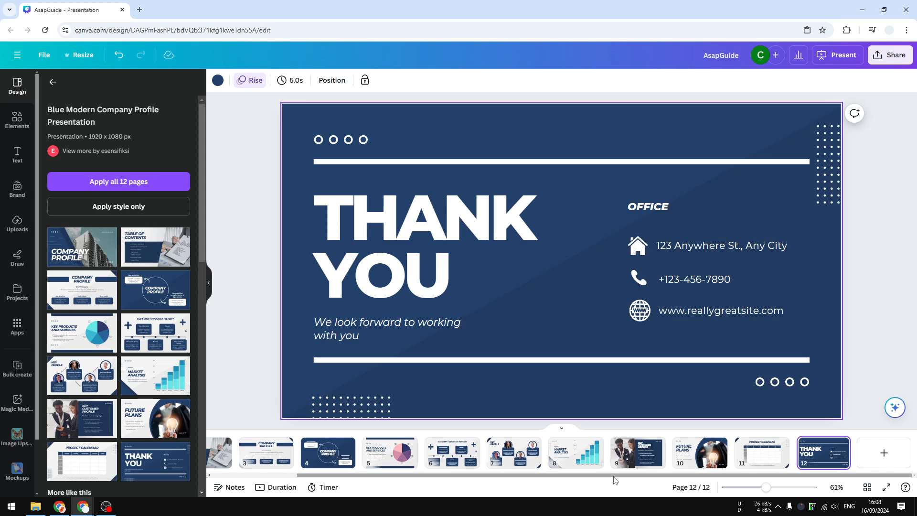
{"action": "left_click", "coordinate": [882, 454]}
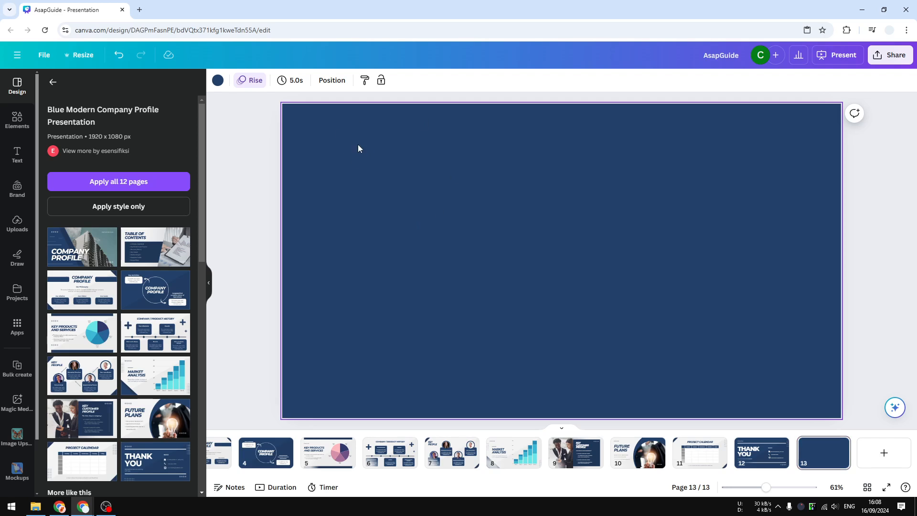
Step: Add a subtitle text box reading "AsapGuide" to the blank page
{"action": "left_click", "coordinate": [18, 159]}
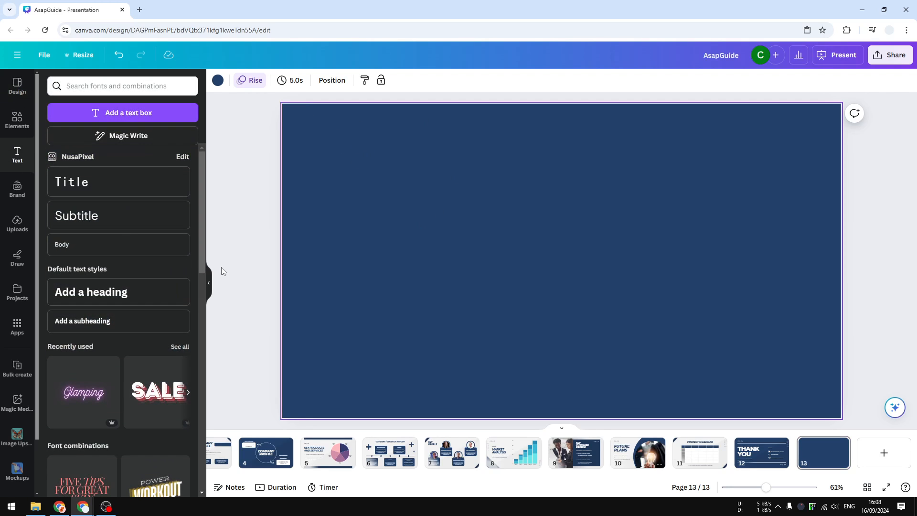
{"action": "left_click", "coordinate": [108, 217]}
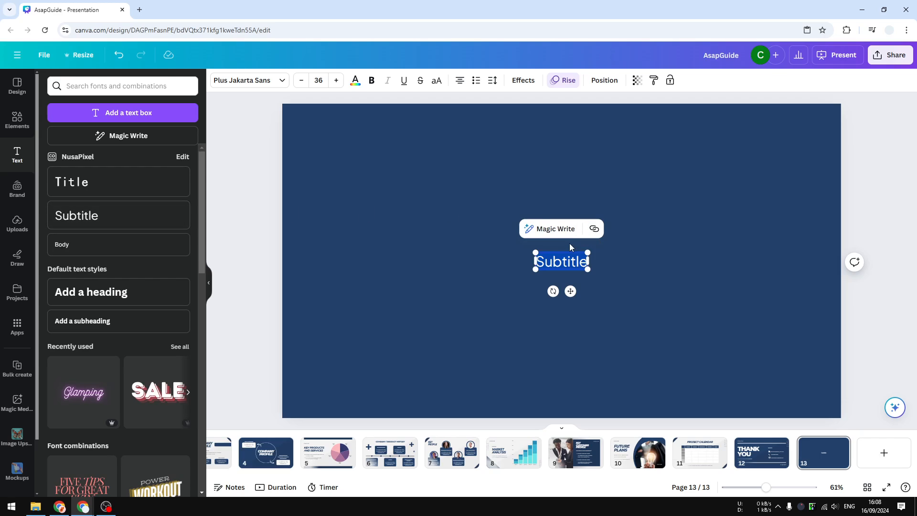
{"action": "type", "text": "As"}
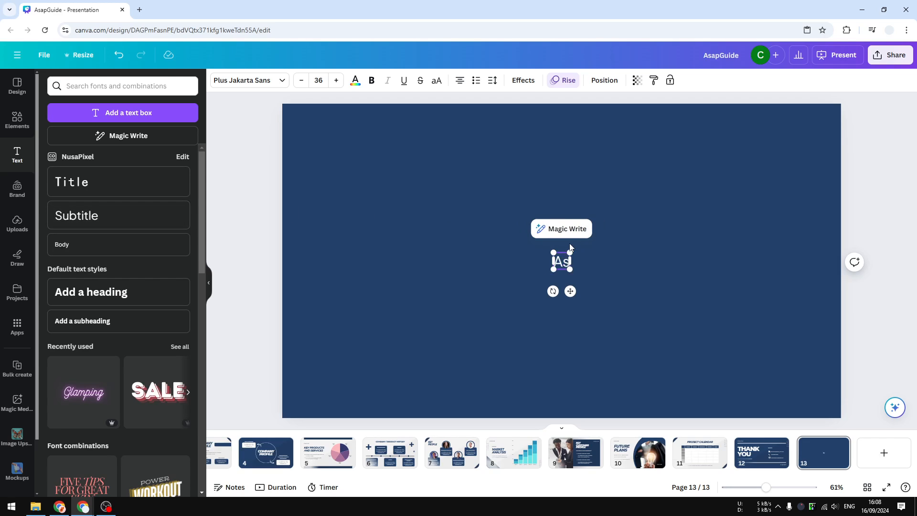
{"action": "type", "text": "apGuide"}
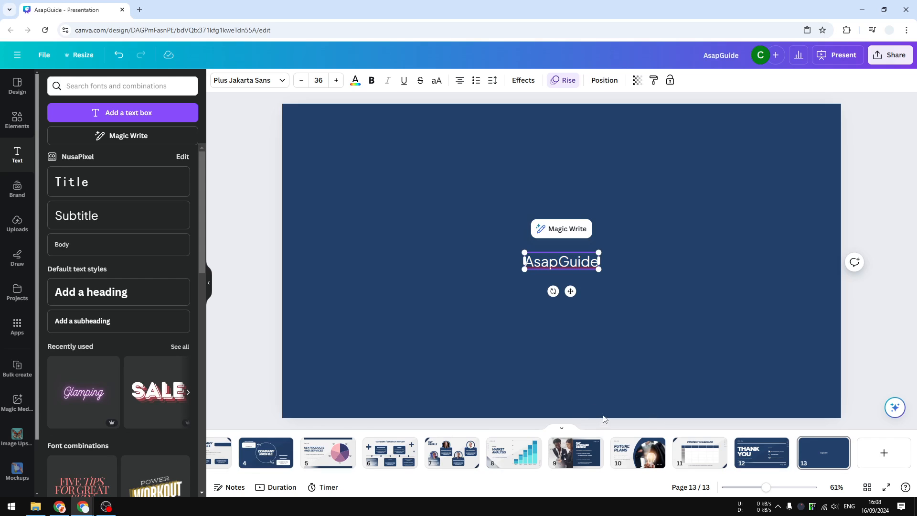
Step: Set the AsapGuide text's font size to 56 and centre it on the page
{"action": "left_click", "coordinate": [579, 290]}
{"action": "left_click", "coordinate": [572, 262]}
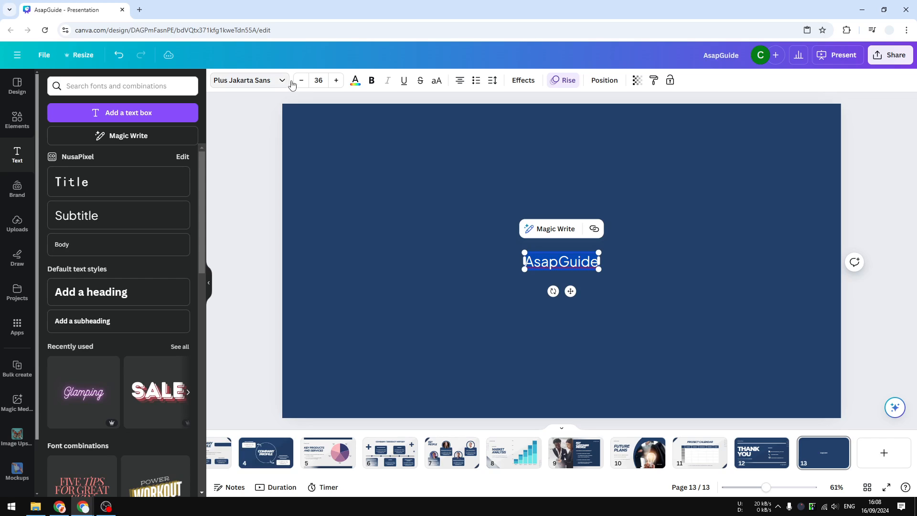
{"action": "left_click", "coordinate": [318, 80]}
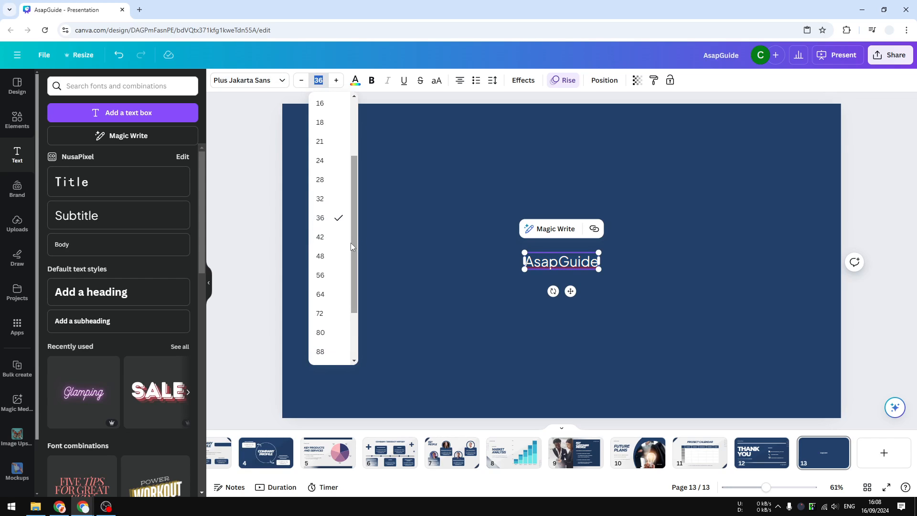
{"action": "left_click", "coordinate": [322, 276]}
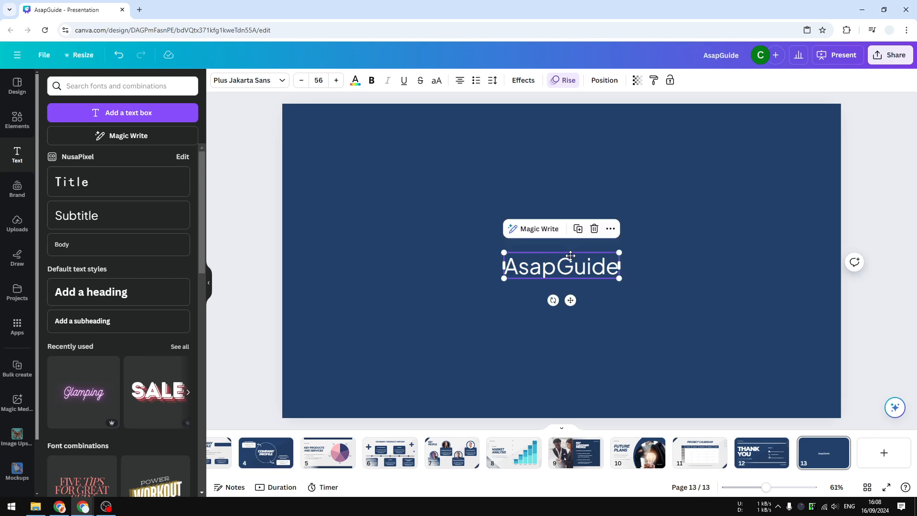
{"action": "left_click_drag", "start_coordinate": [585, 256], "coordinate": [588, 260]}
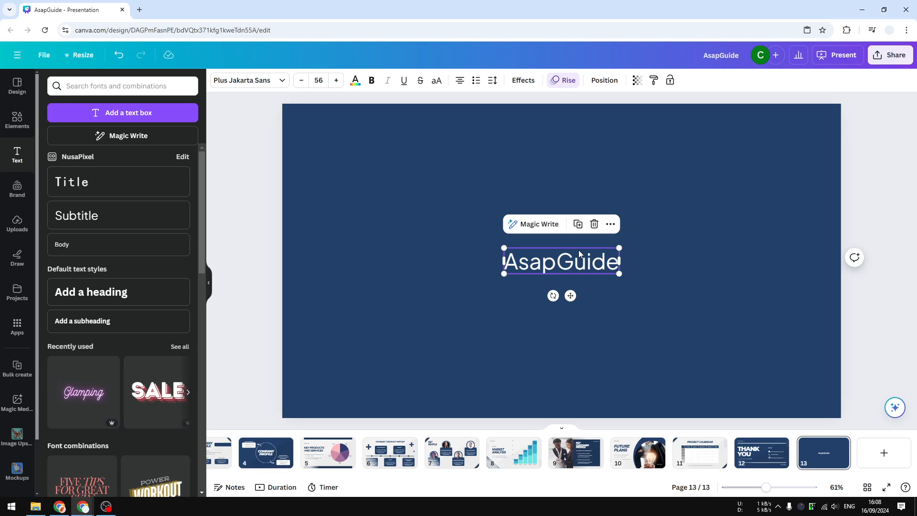
Step: Colour the AsapGuide text gray #a6a6a6 and set its transparency to 10
{"action": "double_click", "coordinate": [579, 250]}
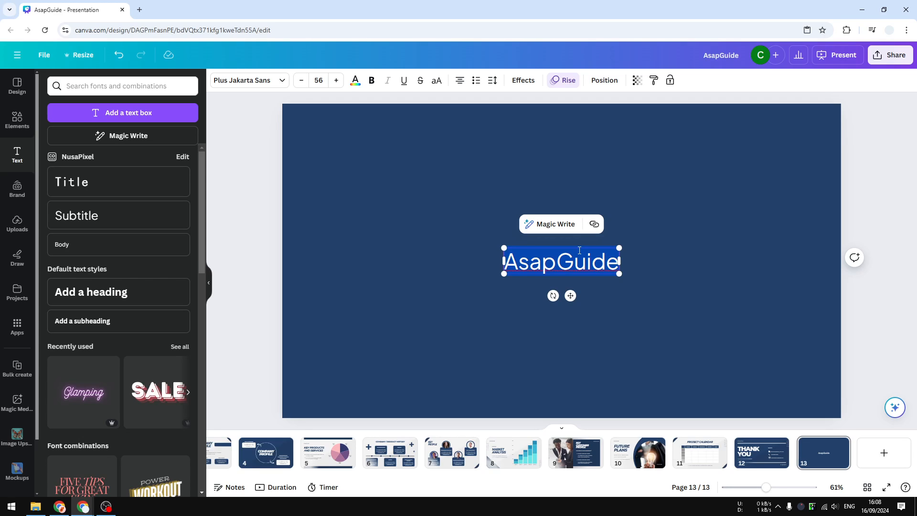
{"action": "left_click", "coordinate": [356, 80]}
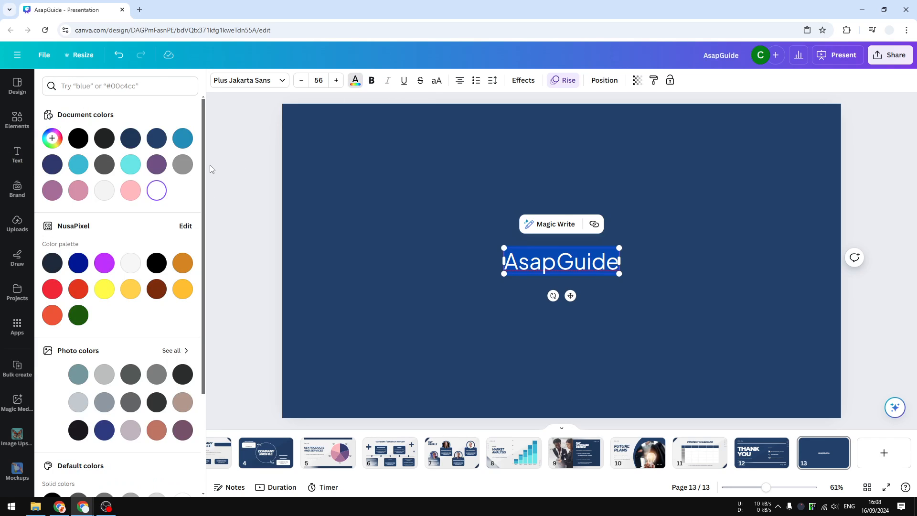
{"action": "scroll", "coordinate": [206, 163], "scroll_direction": "down", "scroll_amount": 3}
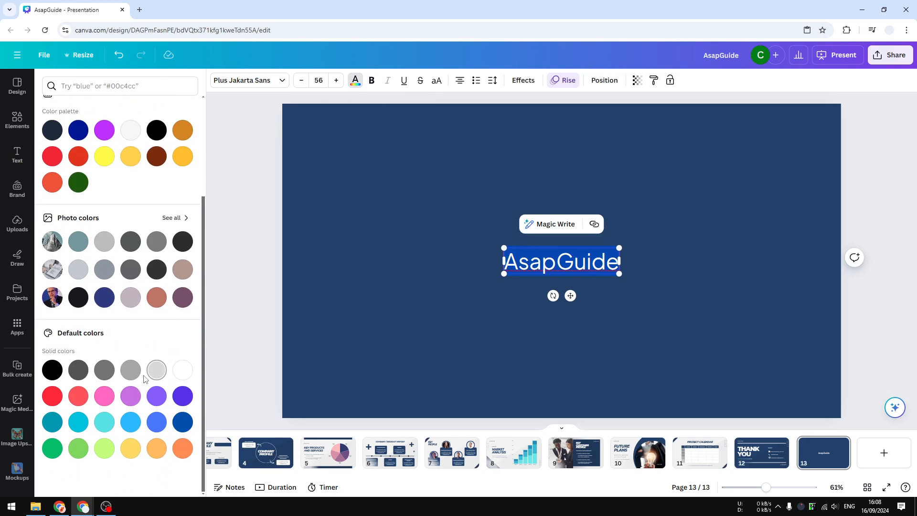
{"action": "left_click", "coordinate": [152, 370]}
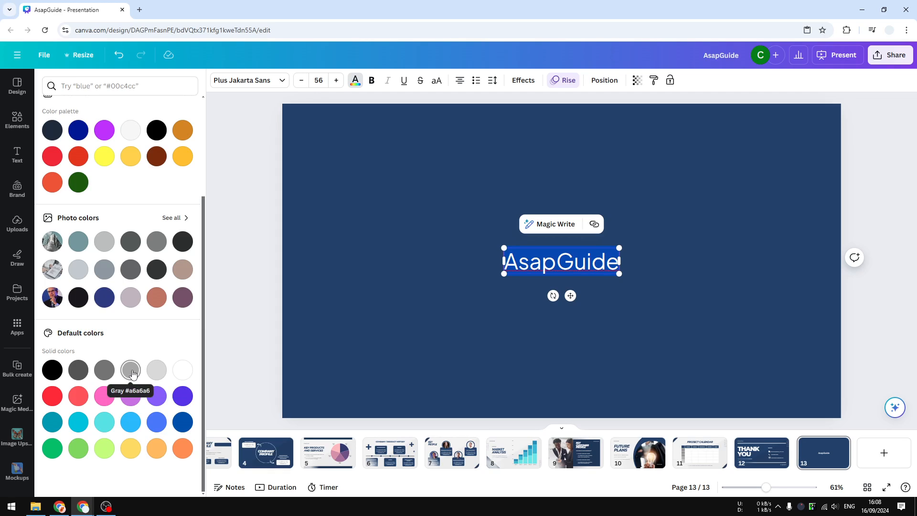
{"action": "left_click", "coordinate": [130, 376]}
{"action": "left_click", "coordinate": [130, 372]}
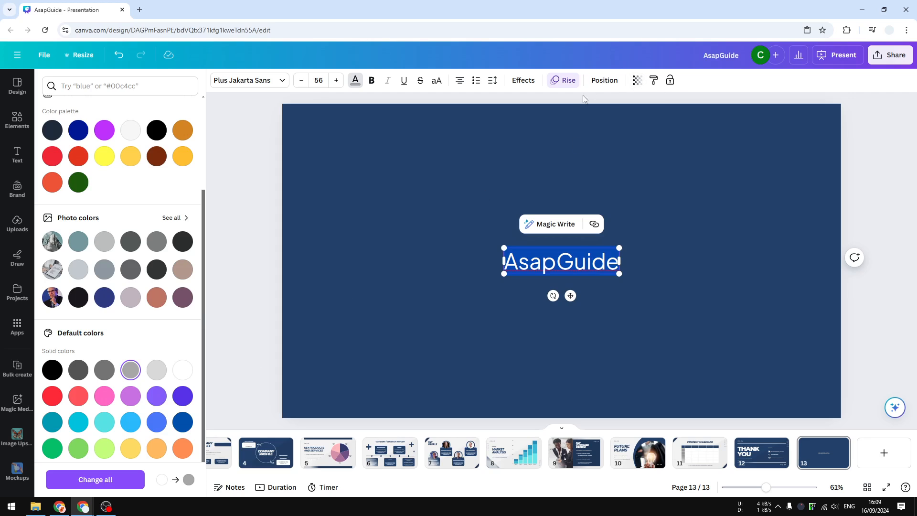
{"action": "left_click", "coordinate": [637, 80]}
{"action": "left_click_drag", "start_coordinate": [606, 119], "coordinate": [555, 120]}
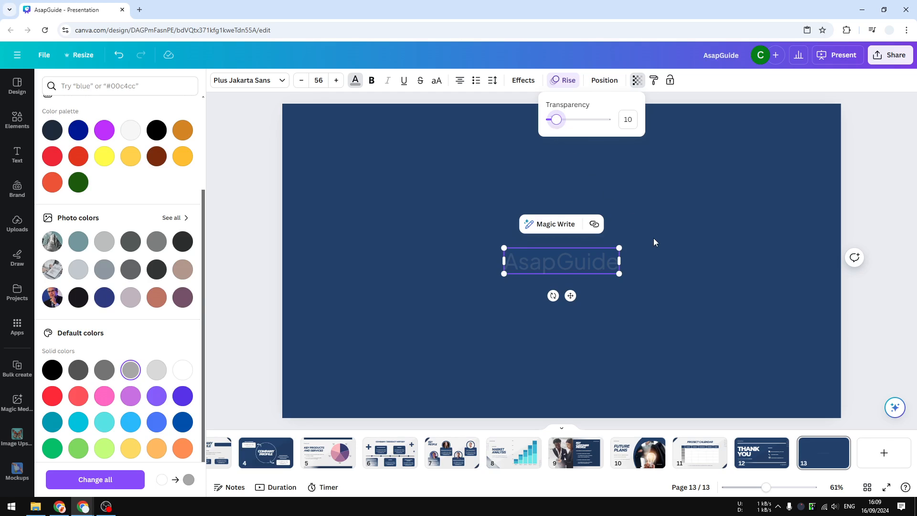
Step: Make the AsapGuide text bold and move it to the page's upper-left corner, inside the margins
{"action": "left_click", "coordinate": [644, 293]}
{"action": "left_click", "coordinate": [621, 286]}
{"action": "left_click", "coordinate": [589, 268]}
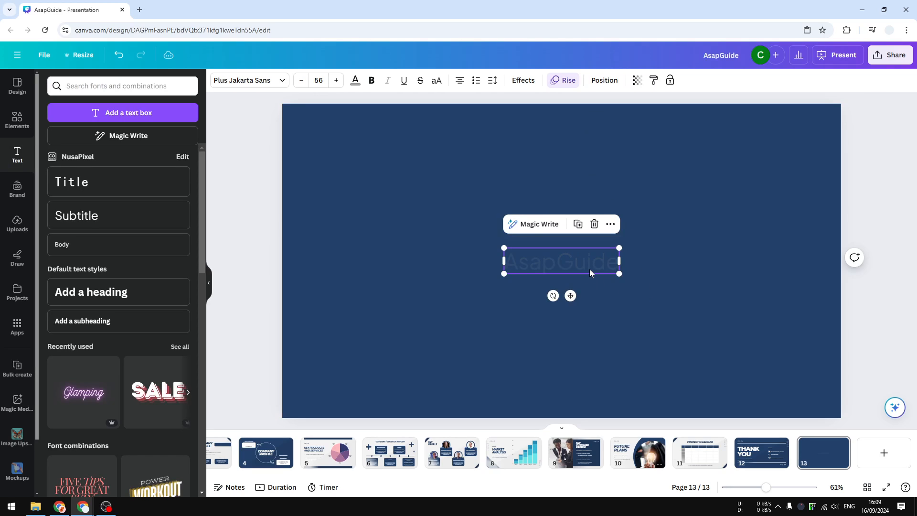
{"action": "left_click", "coordinate": [580, 262]}
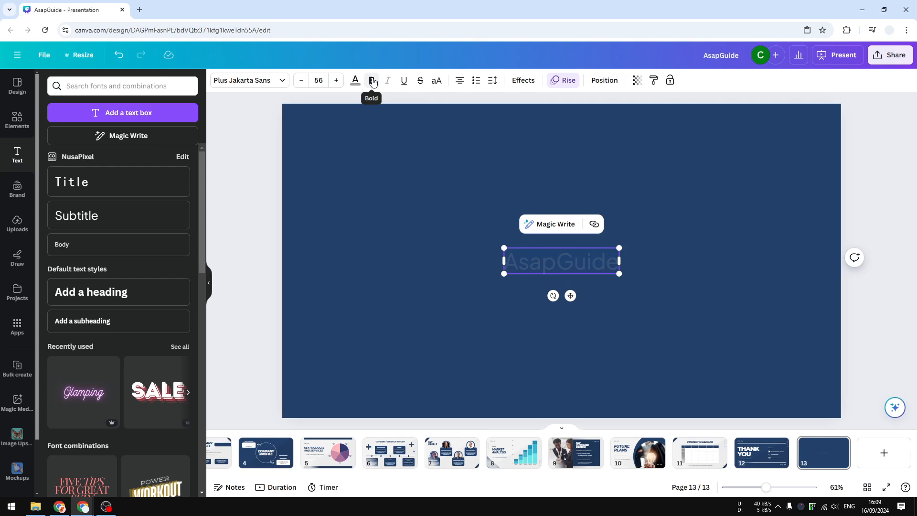
{"action": "left_click", "coordinate": [659, 272]}
{"action": "left_click_drag", "start_coordinate": [578, 270], "coordinate": [386, 159]}
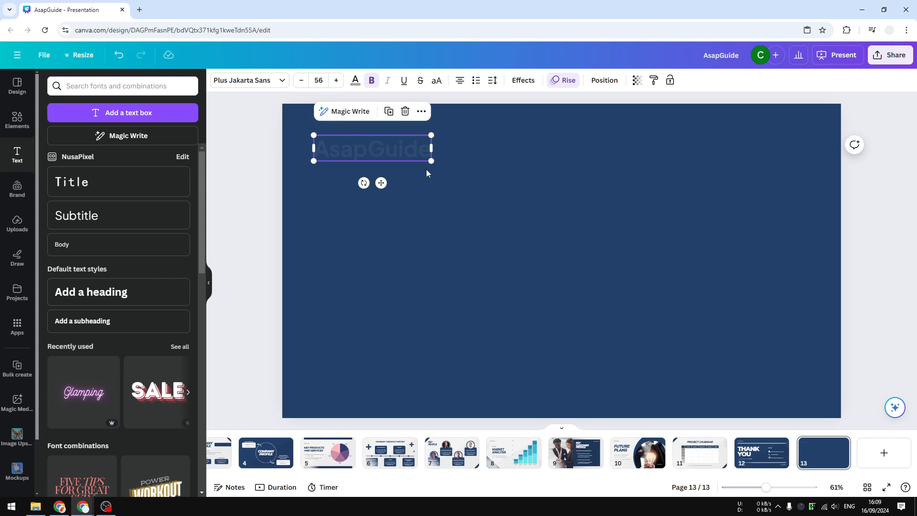
Step: Duplicate the AsapGuide text twice and space the copies evenly into a row of three along the page's upper edge
{"action": "right_click", "coordinate": [391, 147]}
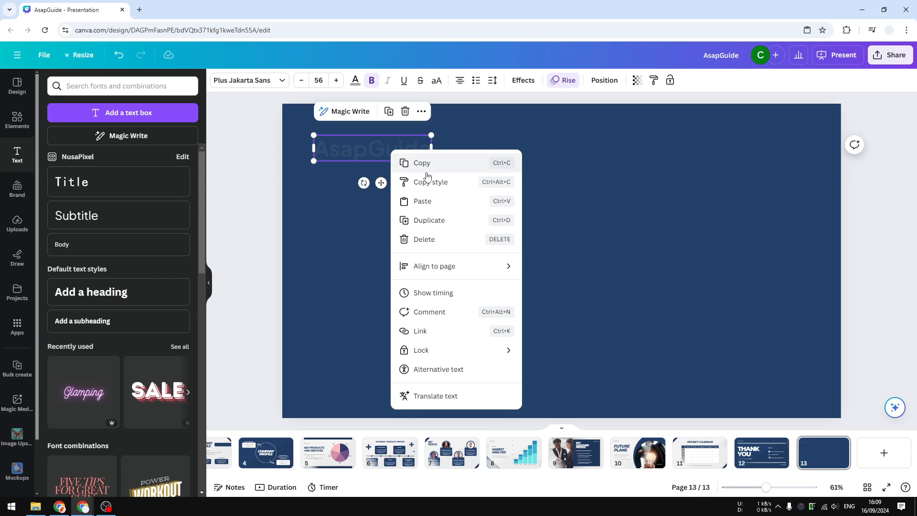
{"action": "left_click", "coordinate": [438, 216]}
{"action": "left_click_drag", "start_coordinate": [408, 154], "coordinate": [588, 156]}
{"action": "right_click", "coordinate": [589, 155]}
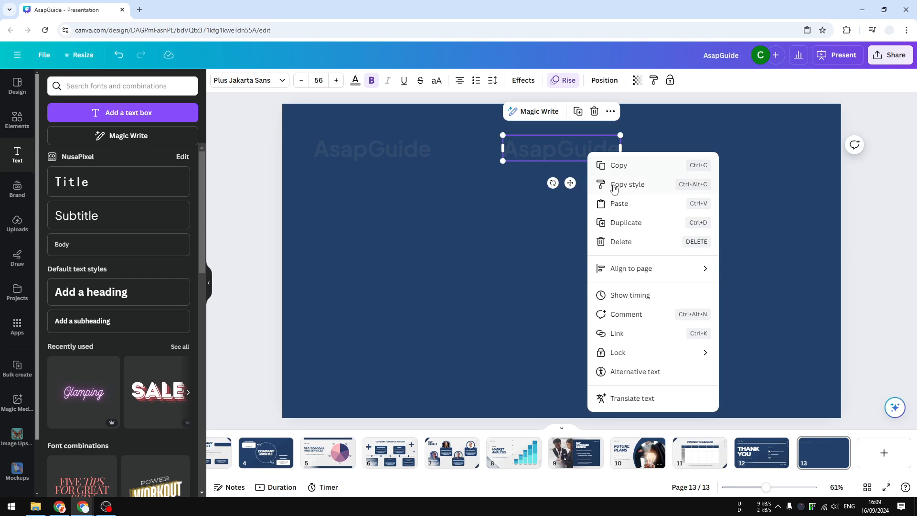
{"action": "left_click", "coordinate": [634, 221]}
{"action": "mouse_move", "coordinate": [749, 151]}
{"action": "left_mouse_down"}
{"action": "mouse_move", "coordinate": [739, 148]}
{"action": "mouse_move", "coordinate": [748, 150]}
{"action": "left_mouse_up"}
Step: Duplicate the row of three AsapGuide texts twice, aligning one copy across the page's middle and the other near its lower edge
{"action": "left_click_drag", "start_coordinate": [788, 211], "coordinate": [417, 142]}
{"action": "right_click", "coordinate": [449, 143]}
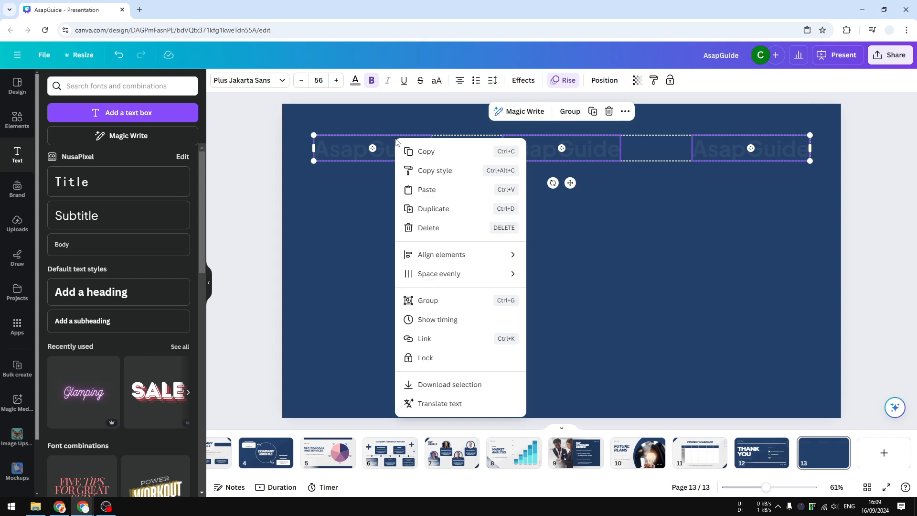
{"action": "left_click", "coordinate": [438, 208]}
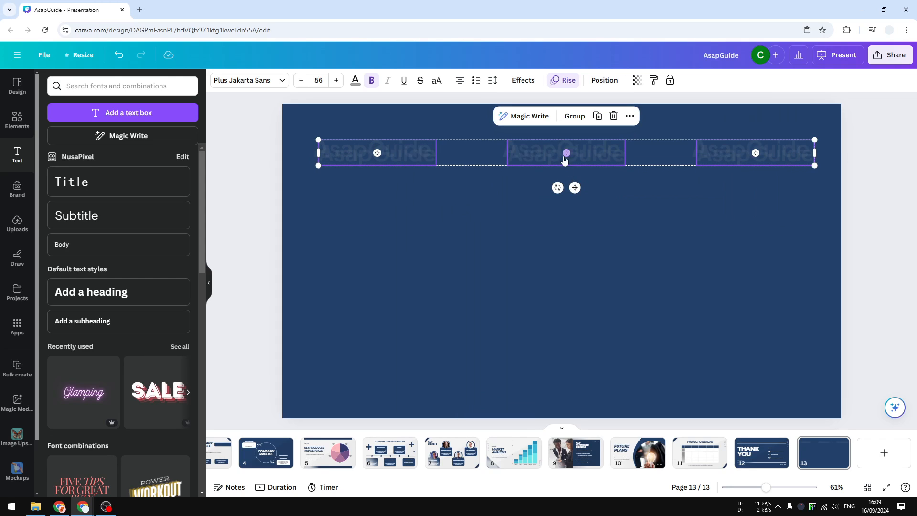
{"action": "left_click_drag", "start_coordinate": [562, 157], "coordinate": [538, 262]}
{"action": "right_click", "coordinate": [538, 262]}
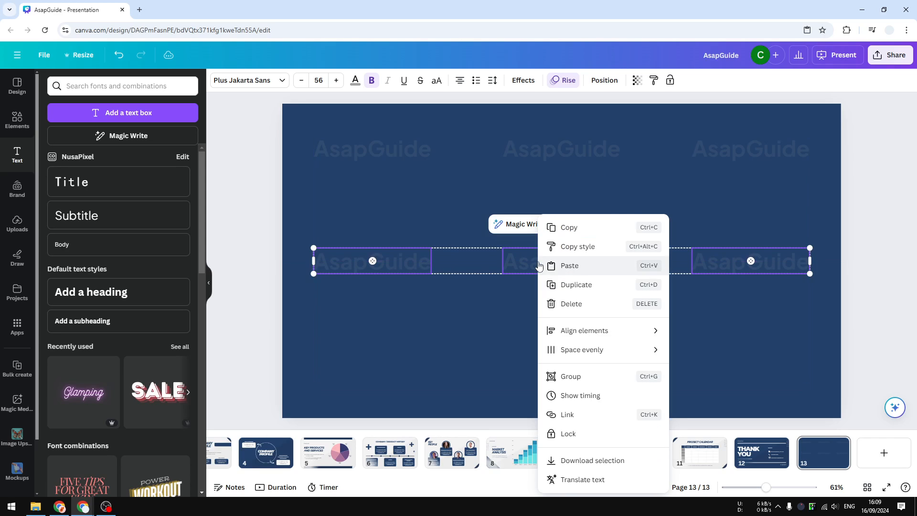
{"action": "left_click", "coordinate": [573, 285]}
{"action": "left_click_drag", "start_coordinate": [531, 373], "coordinate": [529, 374]}
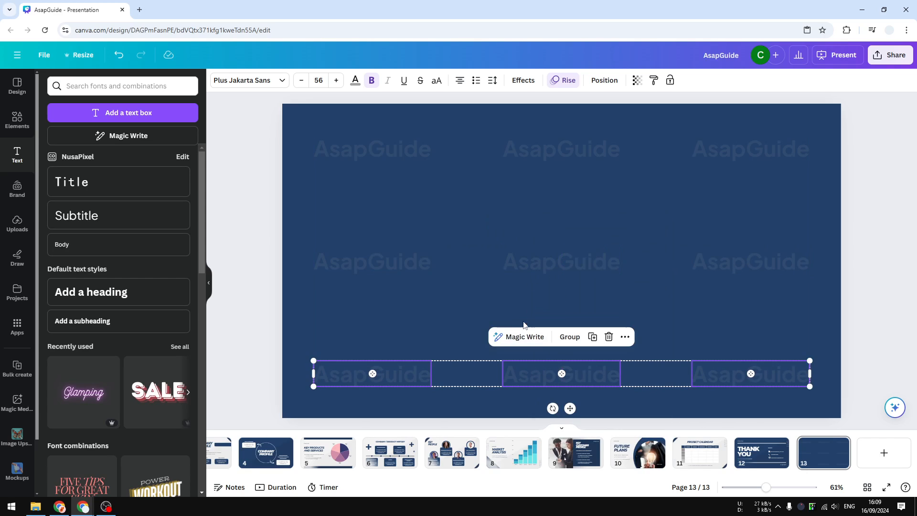
{"action": "left_click", "coordinate": [529, 373]}
{"action": "right_click", "coordinate": [530, 373]}
{"action": "left_click", "coordinate": [471, 309]}
{"action": "left_click", "coordinate": [470, 307]}
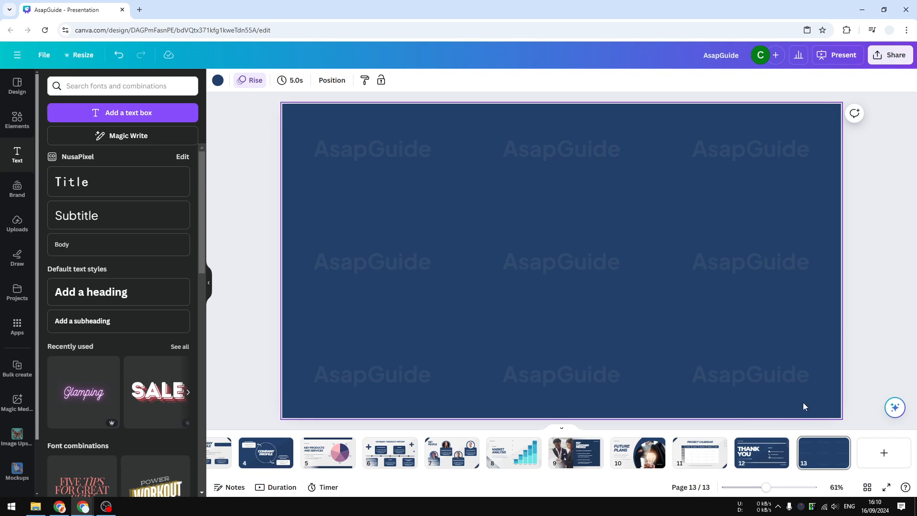
Step: Group all nine AsapGuide texts into a single watermark
{"action": "left_click_drag", "start_coordinate": [825, 406], "coordinate": [319, 125]}
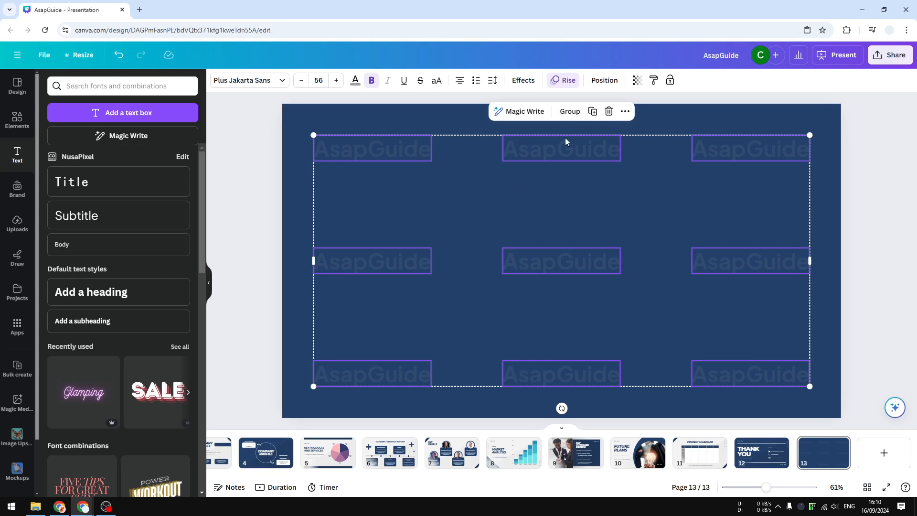
{"action": "left_click", "coordinate": [569, 111]}
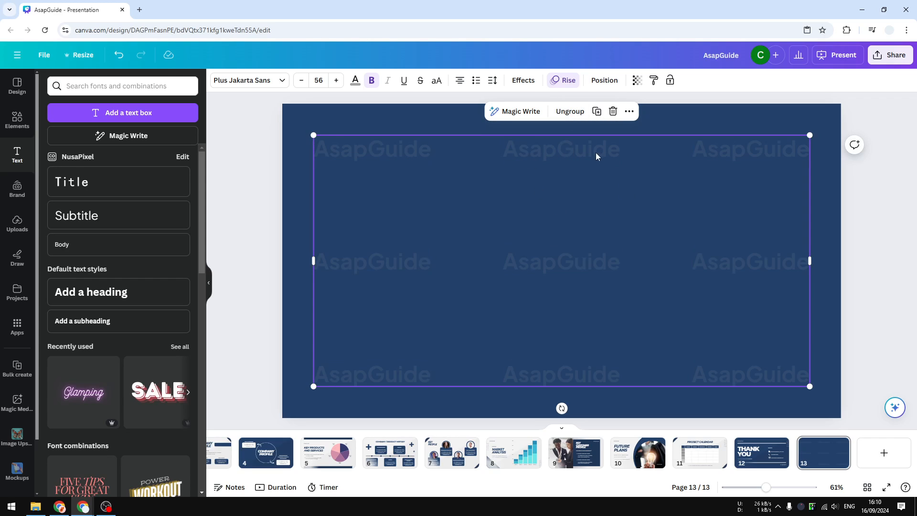
{"action": "left_click", "coordinate": [822, 211]}
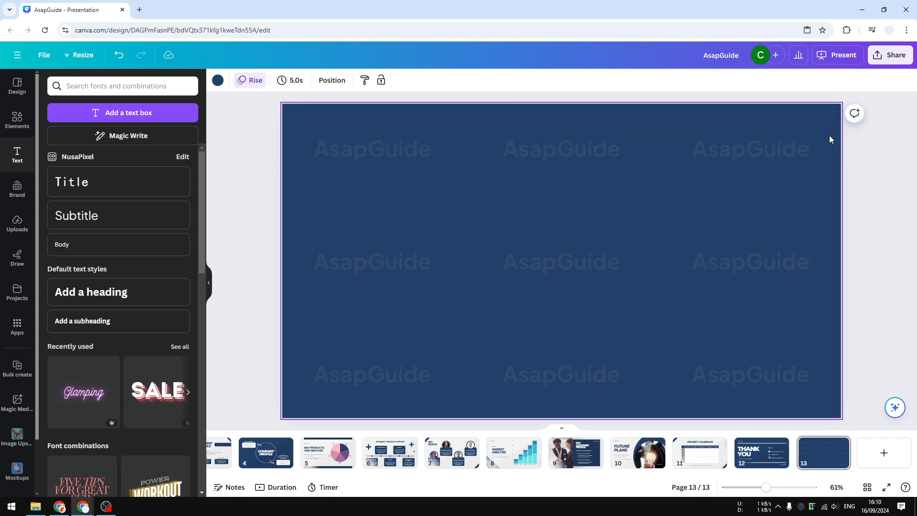
Step: Copy the grouped AsapGuide watermark and go to the Thank You page, page 12
{"action": "left_click", "coordinate": [521, 189]}
{"action": "right_click", "coordinate": [520, 187]}
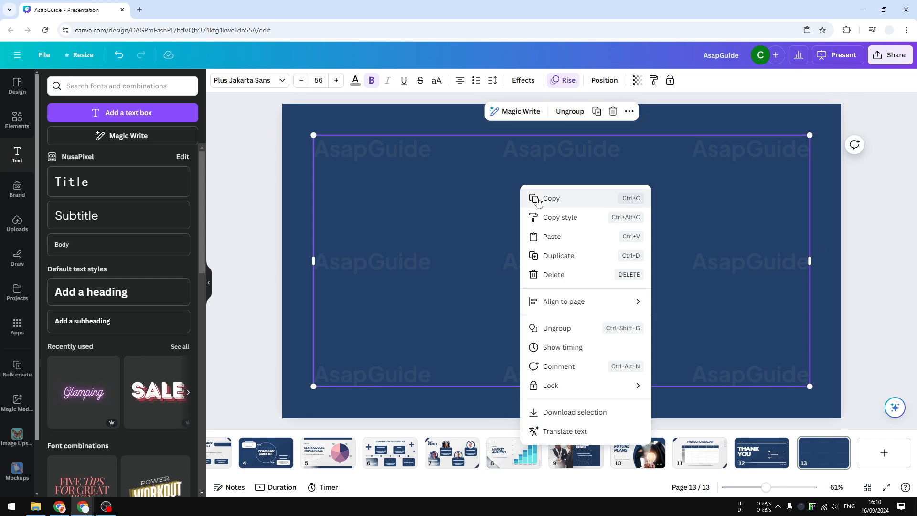
{"action": "left_click", "coordinate": [559, 200]}
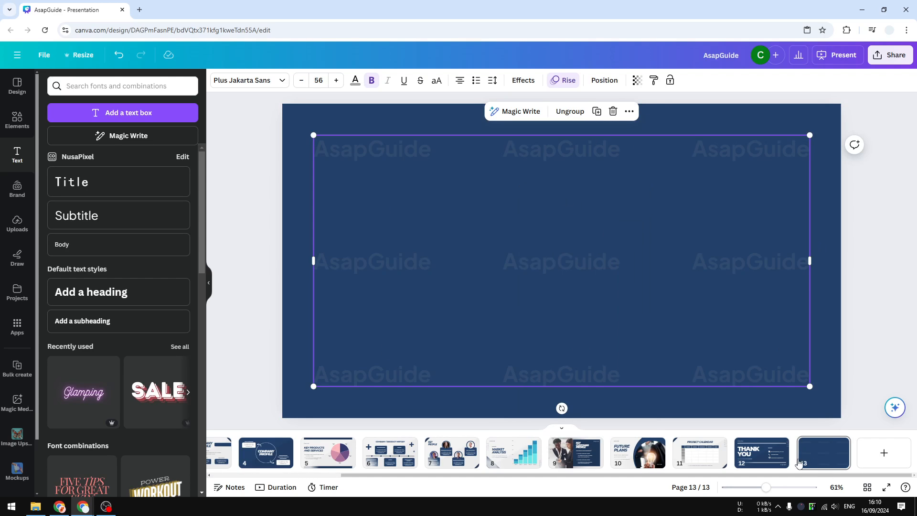
{"action": "left_click", "coordinate": [764, 455]}
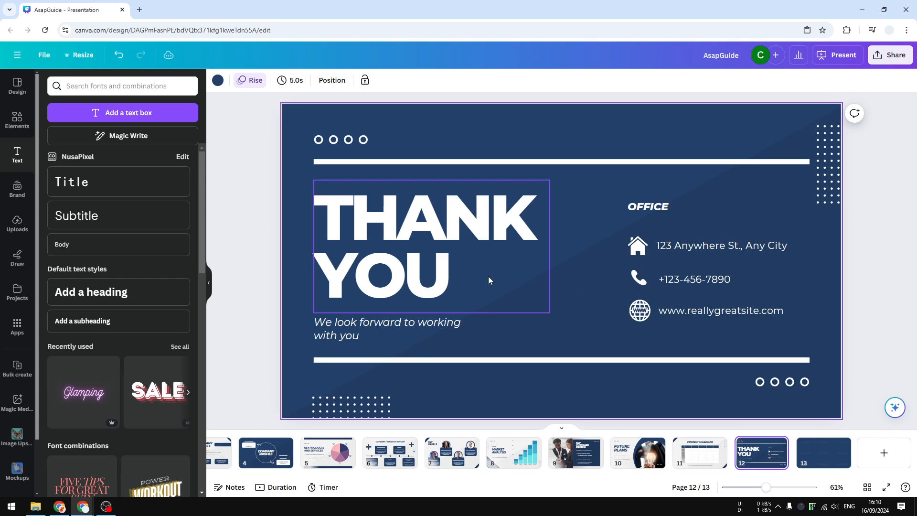